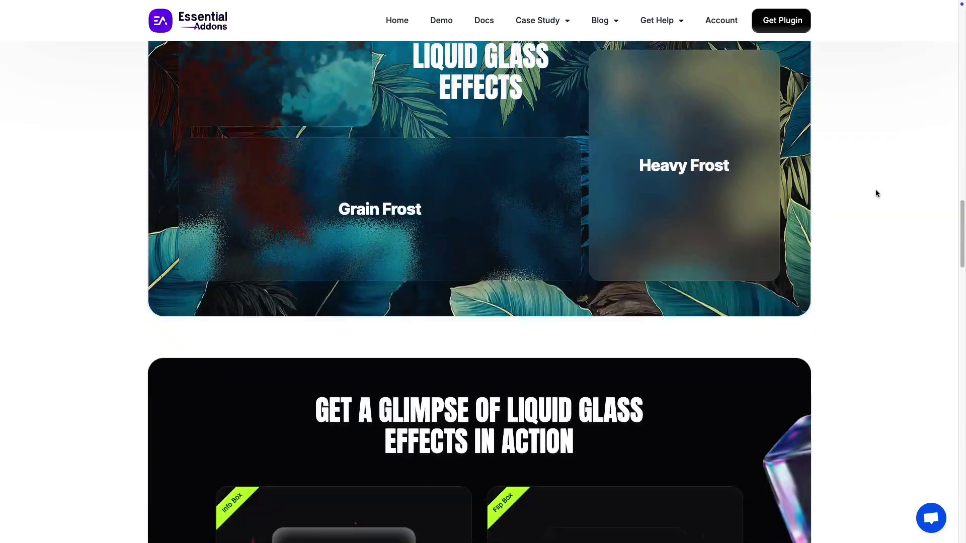
scroll(875, 194, down, 4)
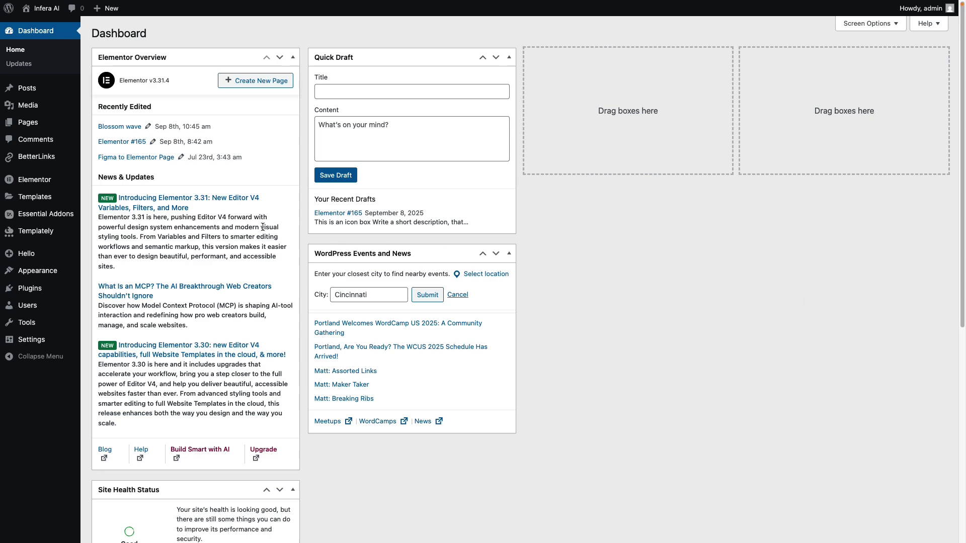
- Go to the Essential Addons Extensions list to reach the Liquid Glass Effects toggle
click(53, 218)
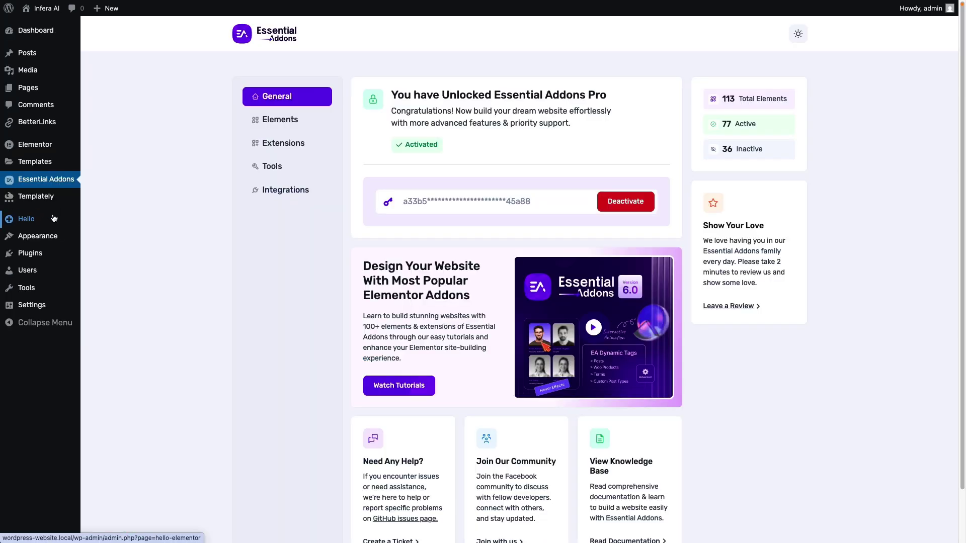
click(280, 146)
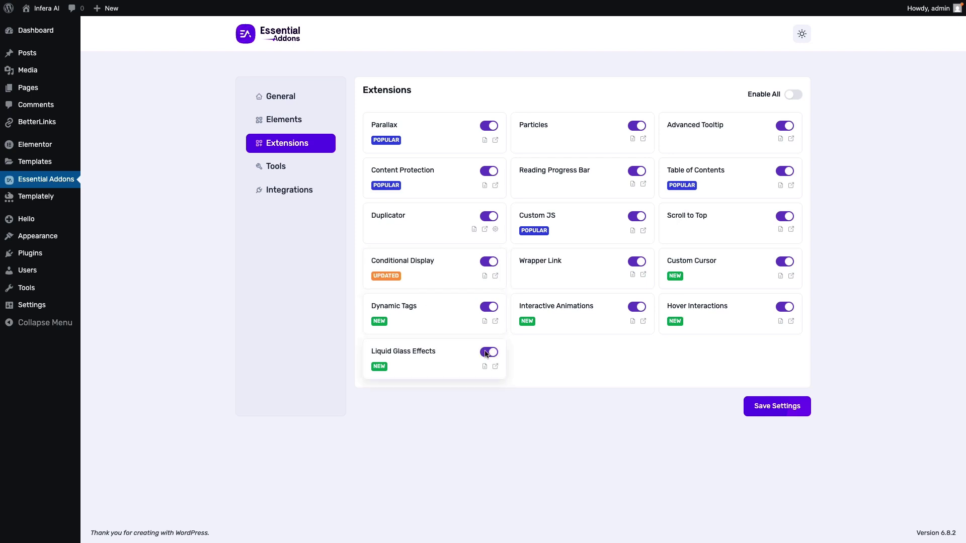
- Save the Essential Addons extension settings and bring up the hero Info Box's Advanced settings
click(764, 408)
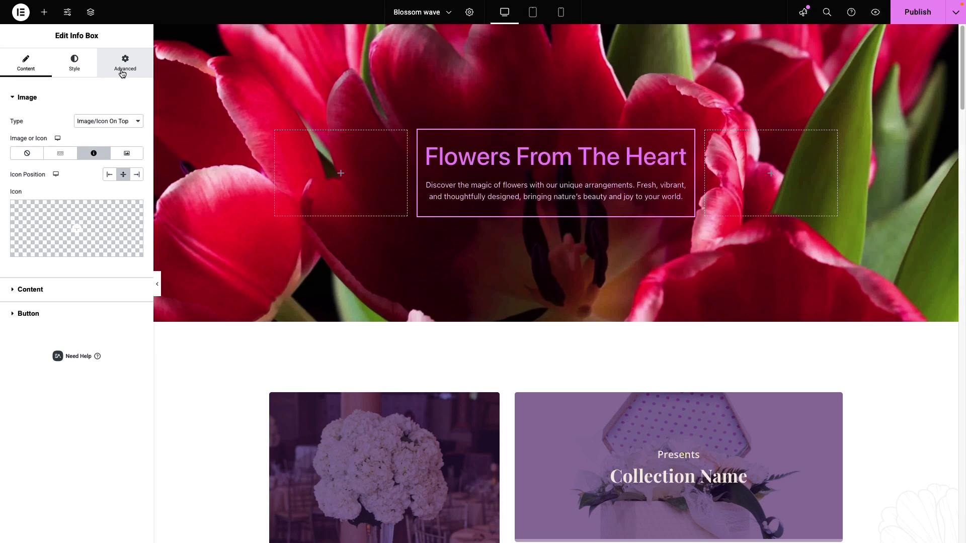
click(124, 68)
scroll(42, 314, down, 3)
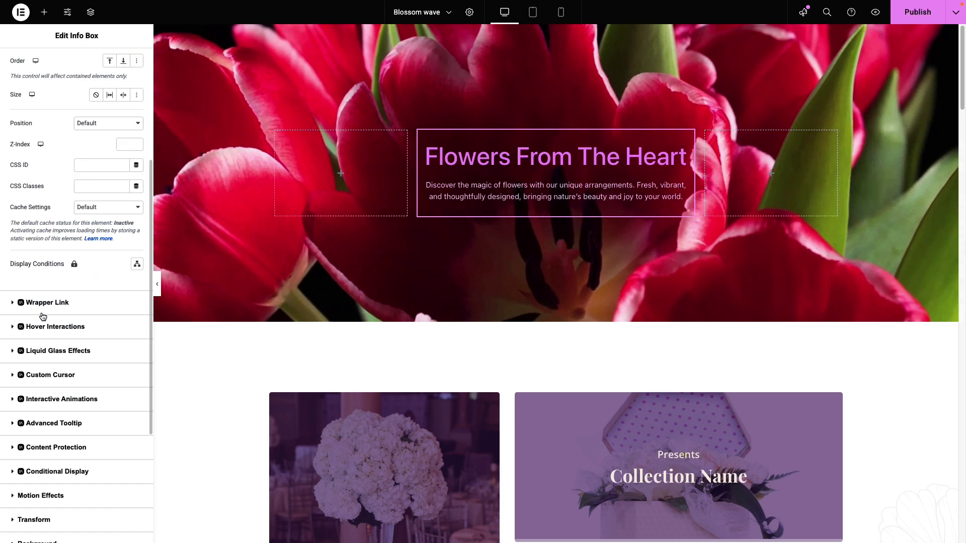
- Enable liquid glass on the hero Info Box with Light Frost, backdrop filter 3, depth 38
click(31, 349)
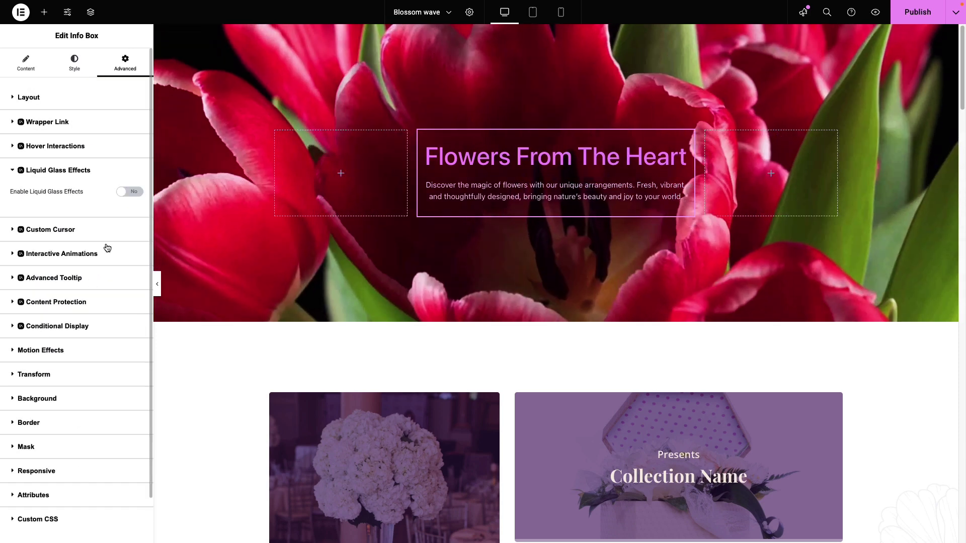
click(128, 192)
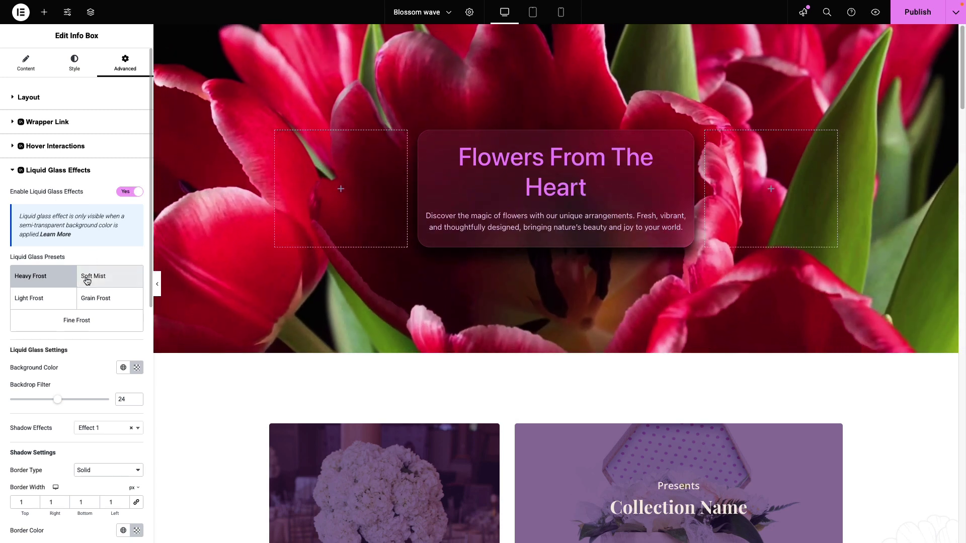
click(85, 279)
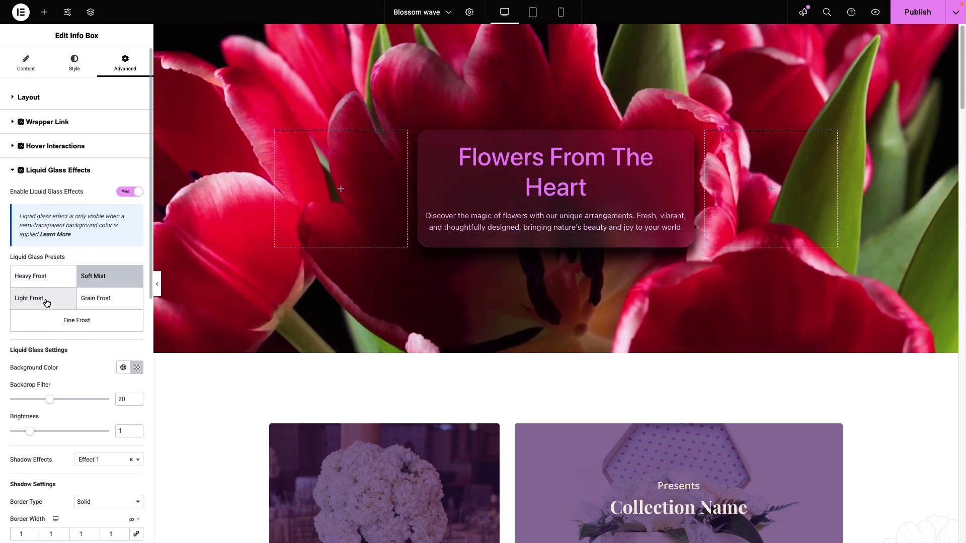
click(46, 302)
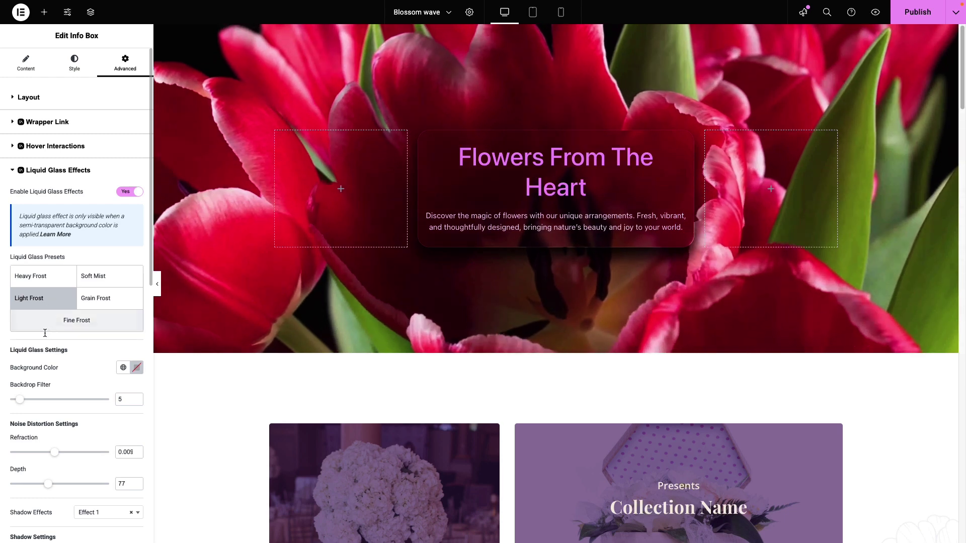
drag(21, 405, 17, 409)
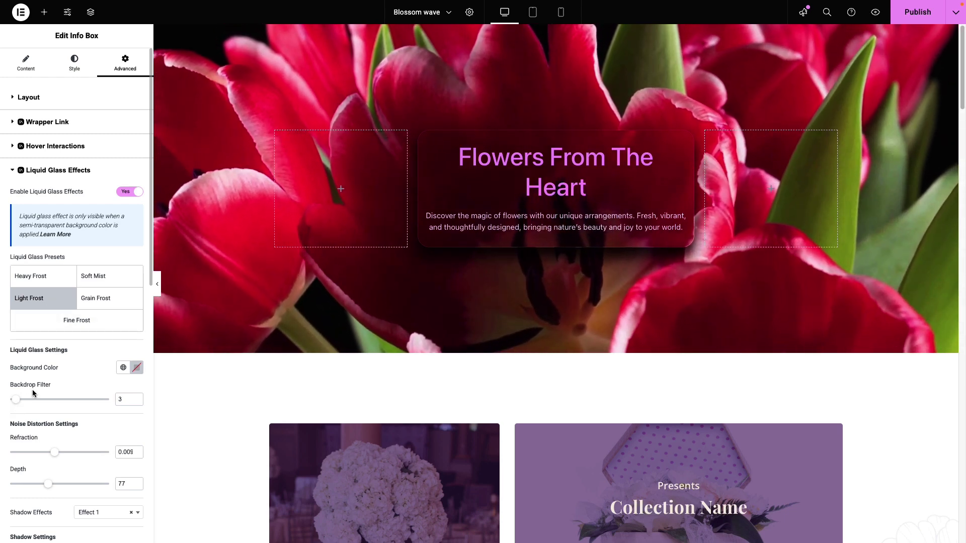
drag(44, 458, 28, 478)
scroll(38, 458, down, 1)
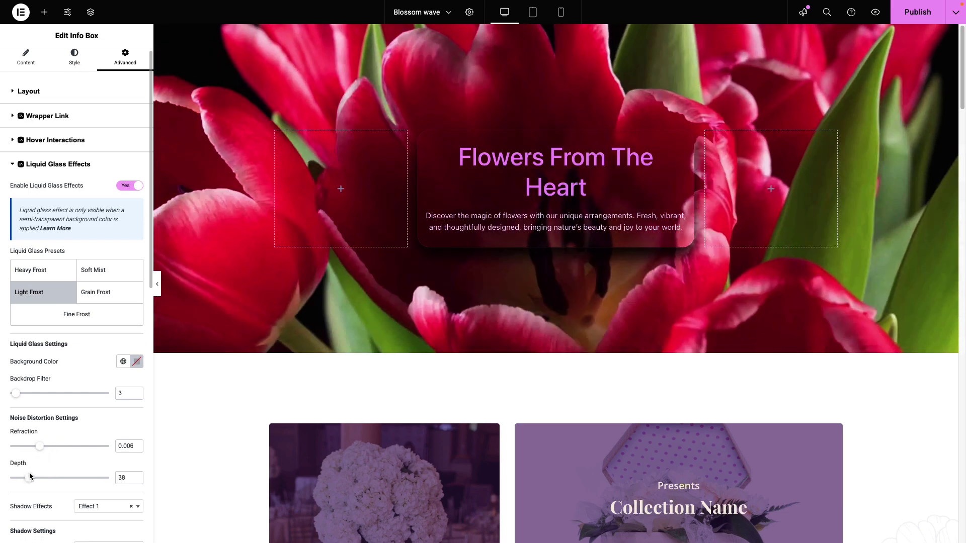
scroll(46, 465, down, 1)
scroll(48, 464, down, 3)
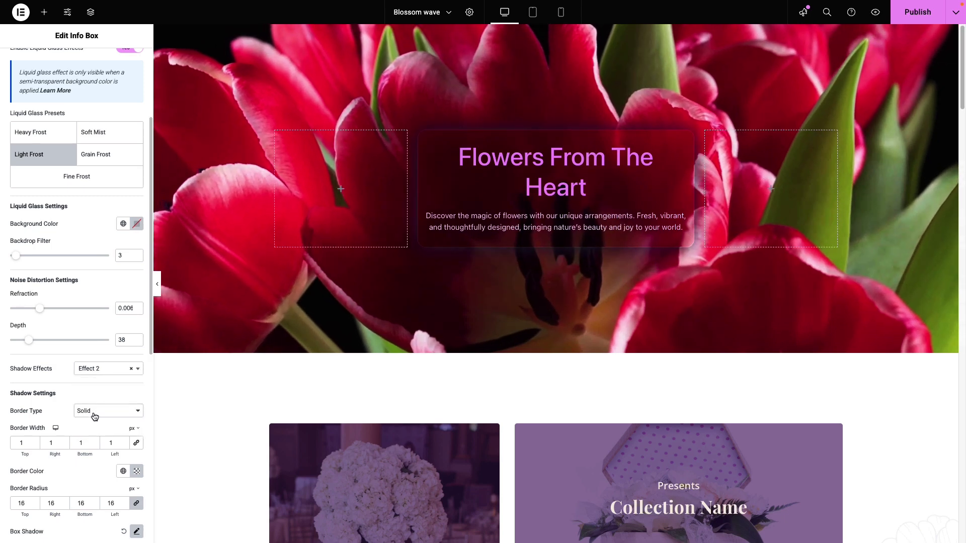
- Switch the glass shadow to Effect 3 and remove the Info Box border
click(105, 369)
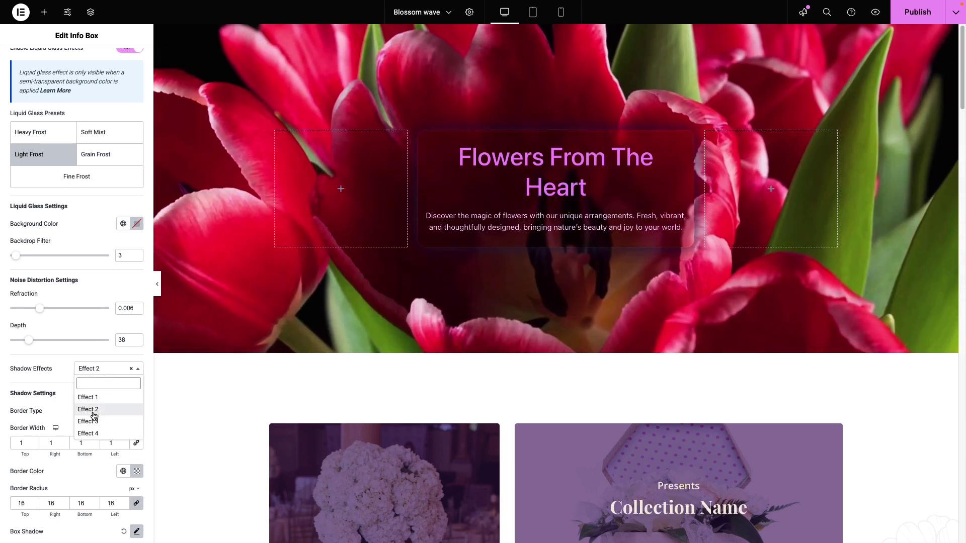
click(93, 418)
click(100, 414)
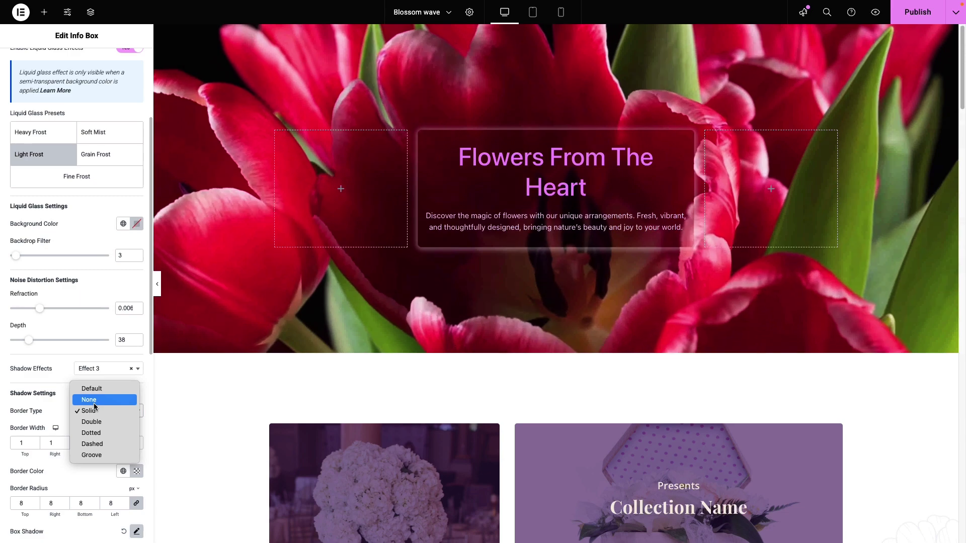
click(96, 400)
- Round the box corners to 27 and give it a 5/5/14/8 box shadow
click(35, 440)
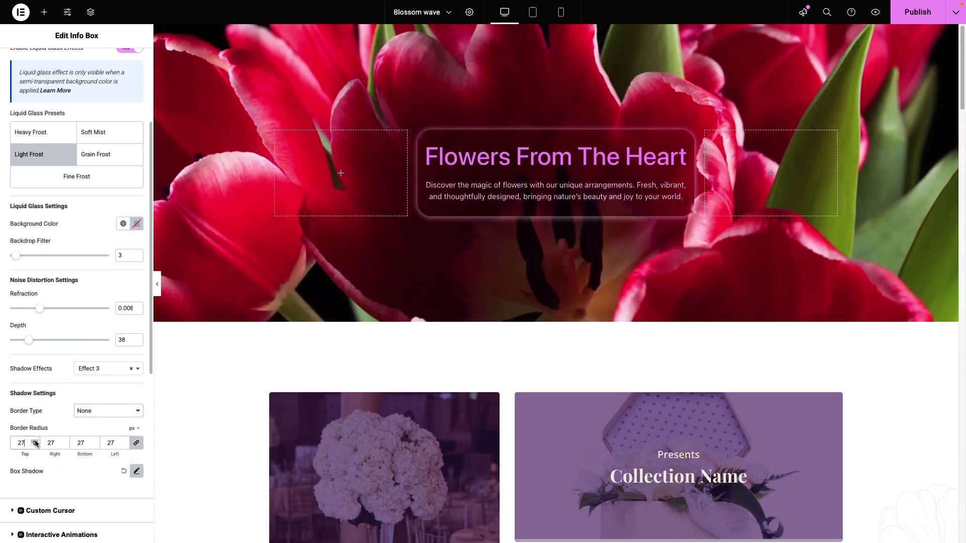
click(135, 471)
scroll(134, 464, down, 3)
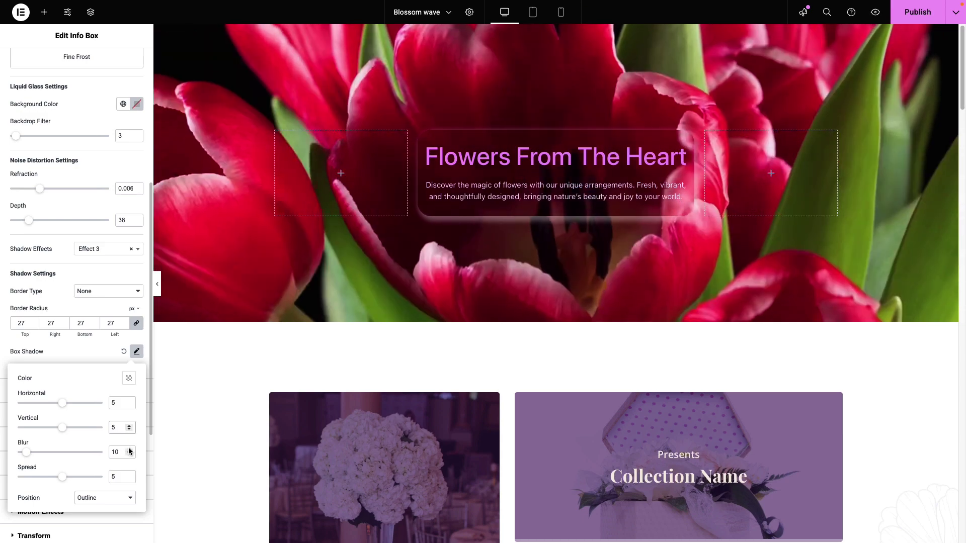
click(130, 450)
click(131, 450)
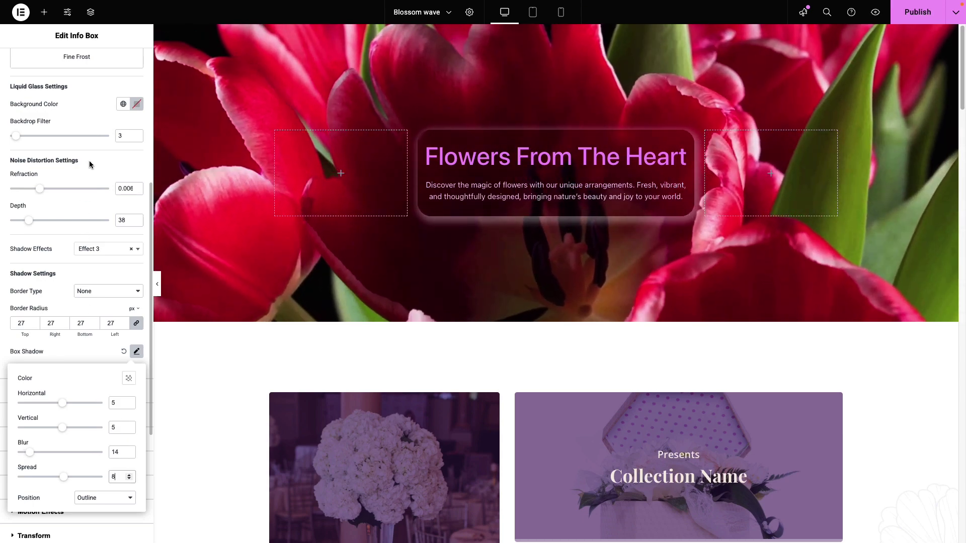
scroll(90, 163, up, 5)
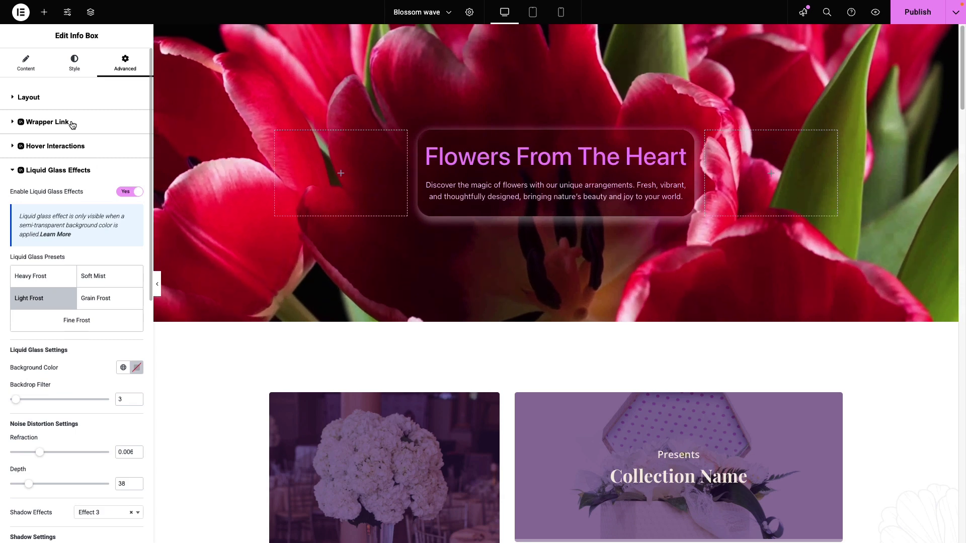
- Show a liquid-glass 'Shop Now' button in the Info Box with icon spacing 11
click(26, 67)
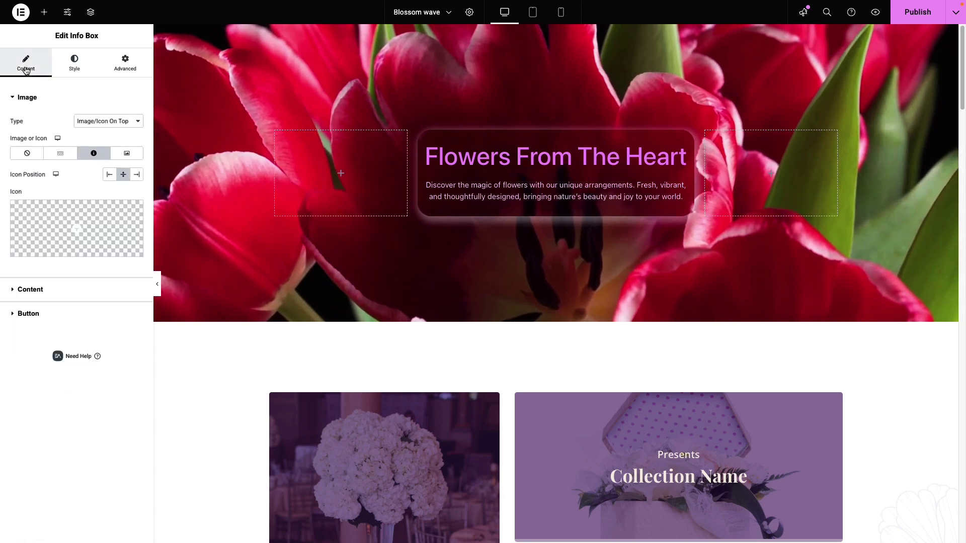
click(23, 315)
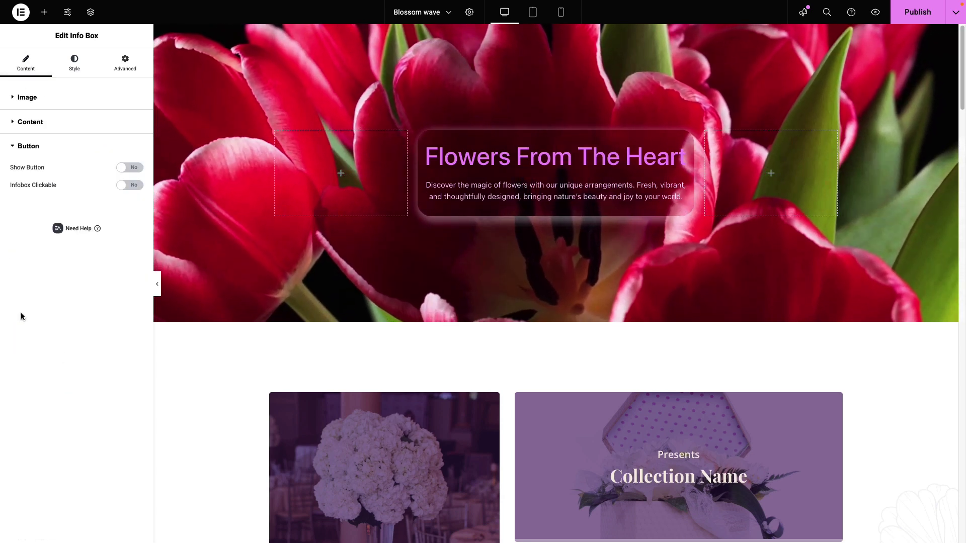
click(122, 169)
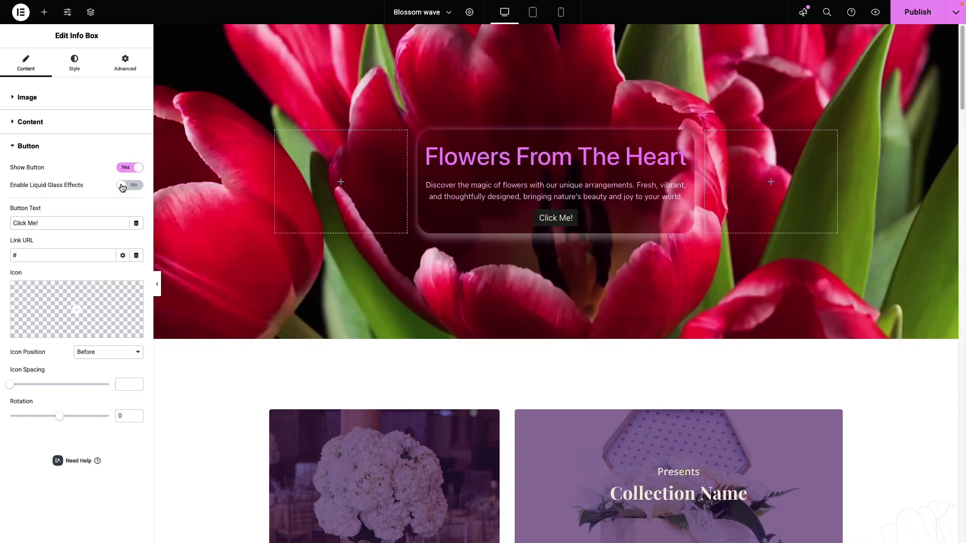
click(123, 186)
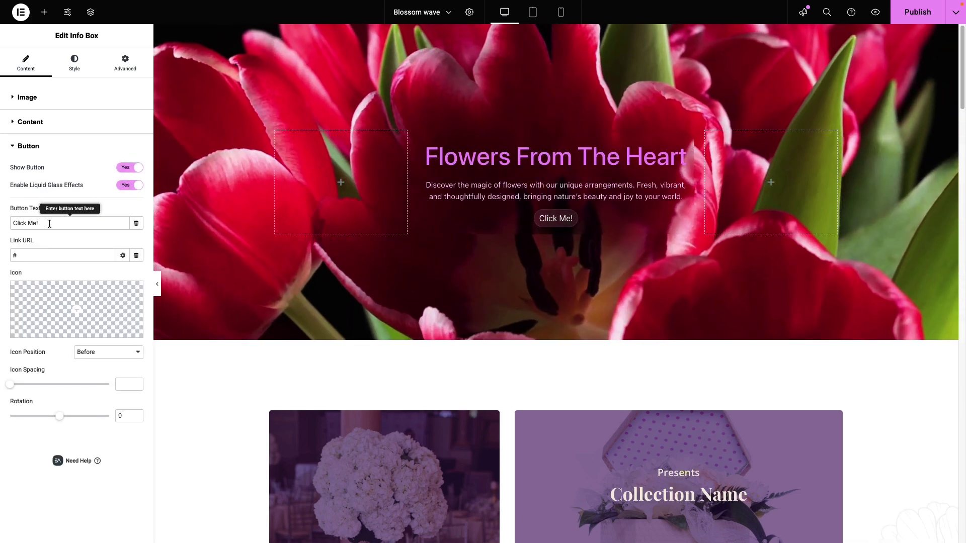
key(BackSpace)
text(Shop Now)
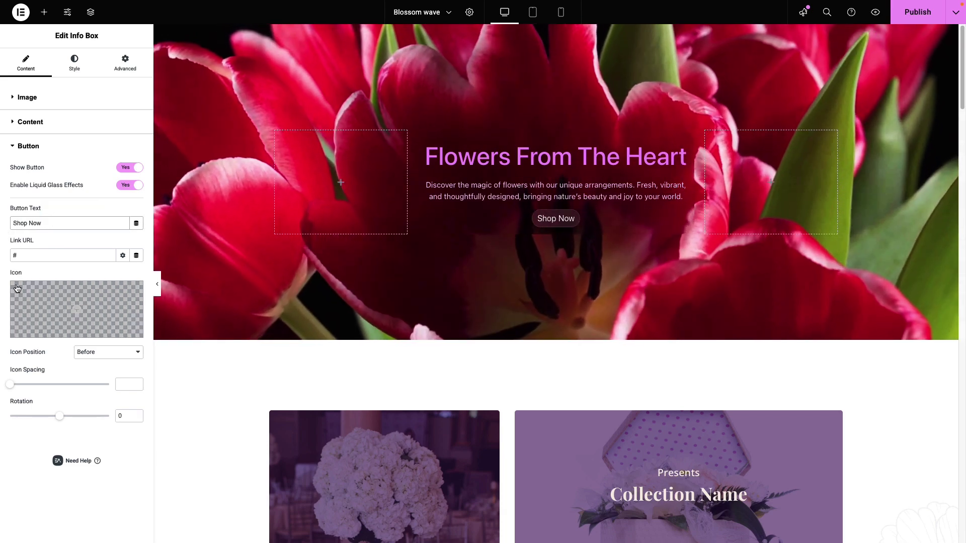
click(91, 352)
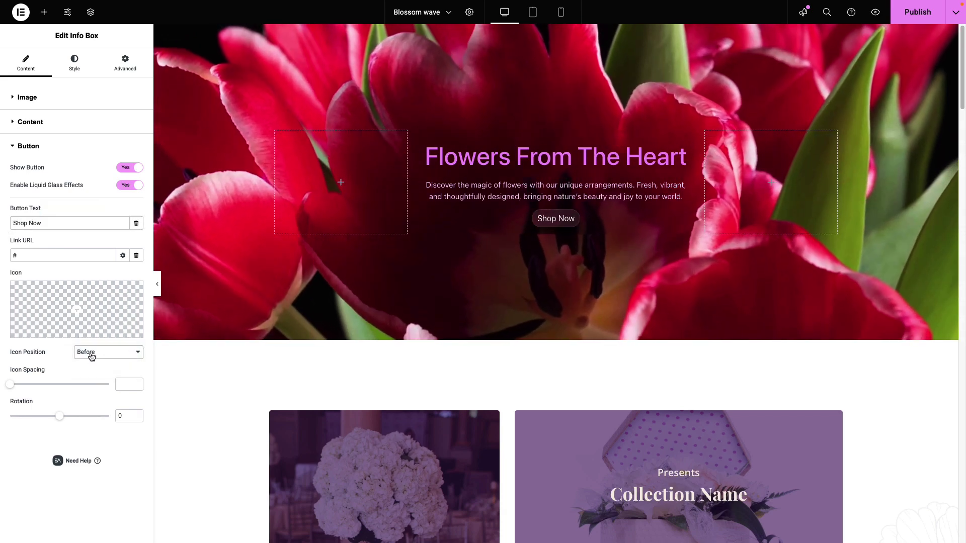
click(27, 383)
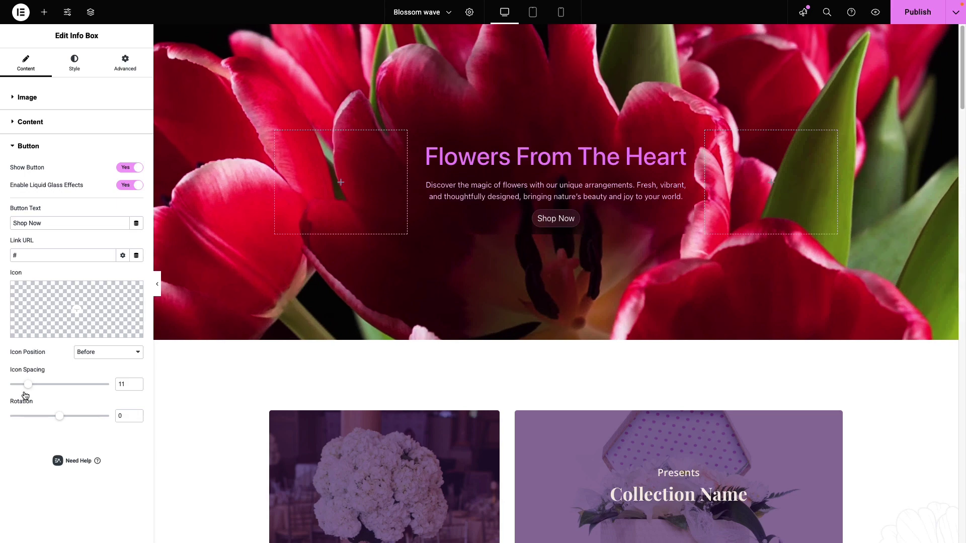
- Try the Soft Mist and Light Frost presets in the button's Liquid Glass styling
click(76, 69)
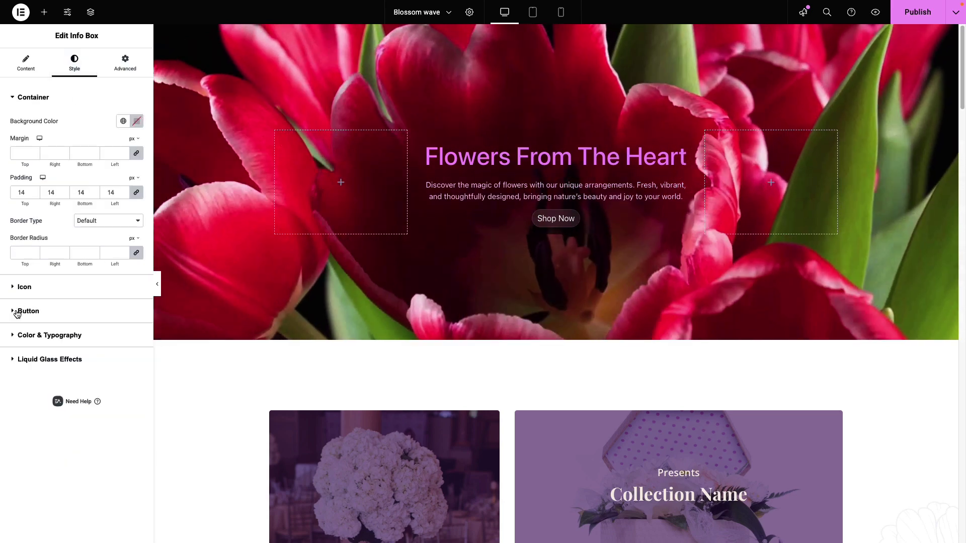
click(23, 312)
click(23, 470)
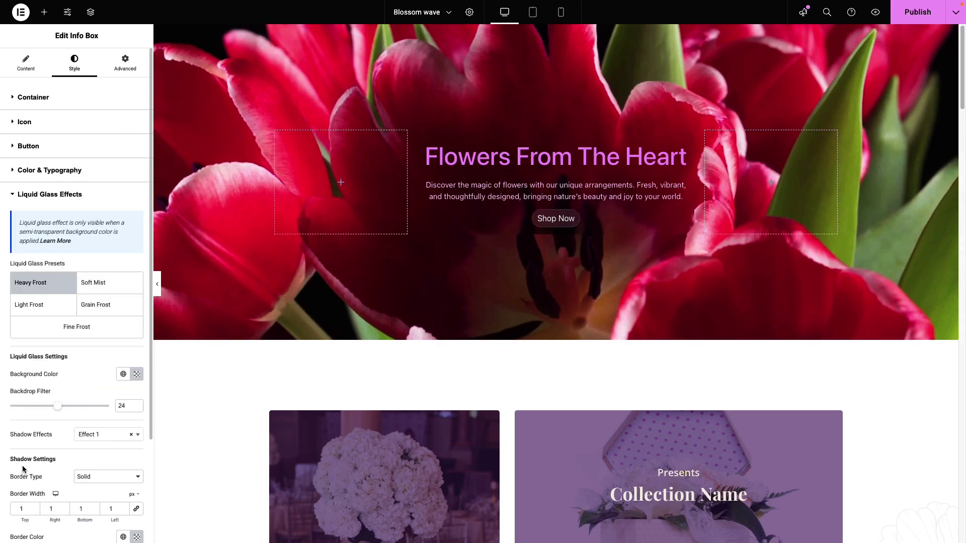
click(92, 284)
click(59, 305)
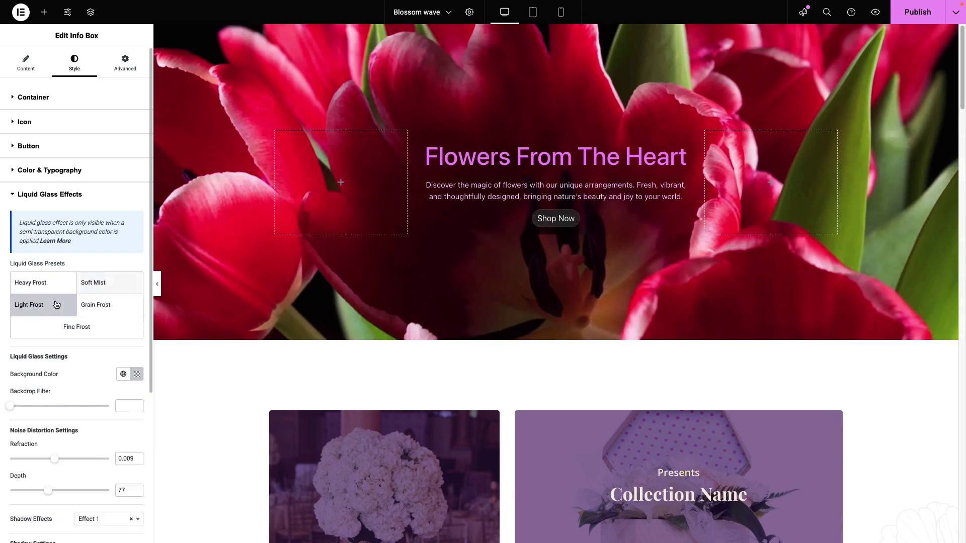
- Raise the button's backdrop blur to 10 and apply the Grain Frost preset
drag(21, 408, 30, 406)
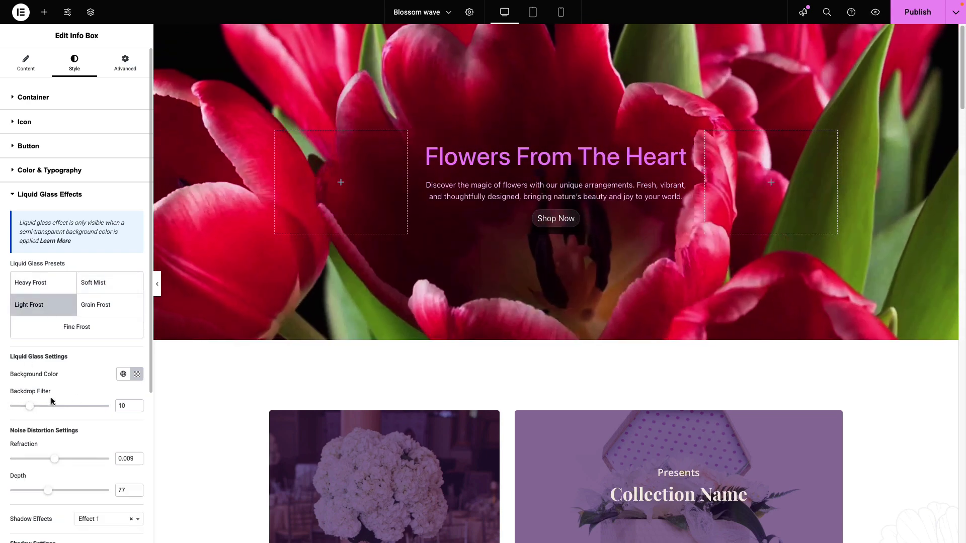
click(137, 374)
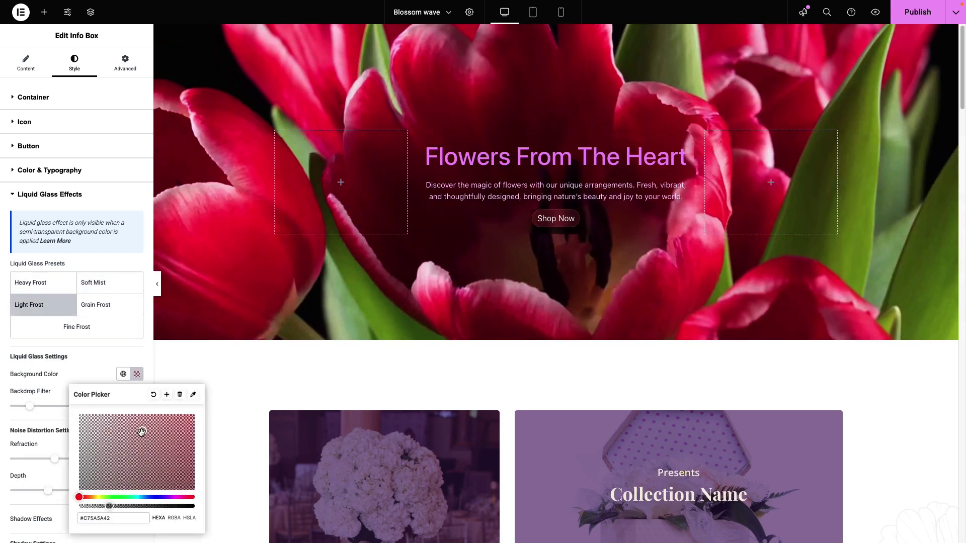
click(88, 363)
scroll(88, 363, down, 2)
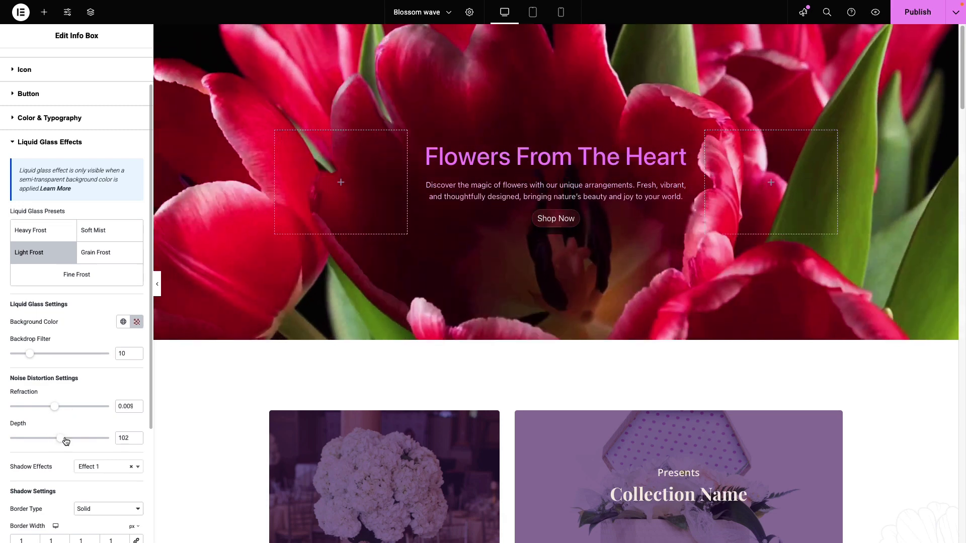
click(111, 258)
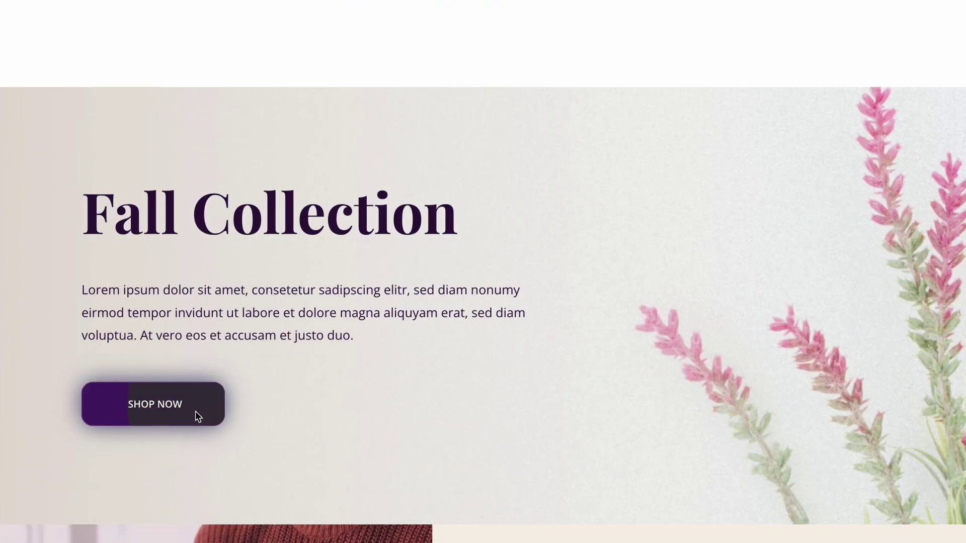
scroll(322, 391, down, 6)
scroll(323, 390, down, 6)
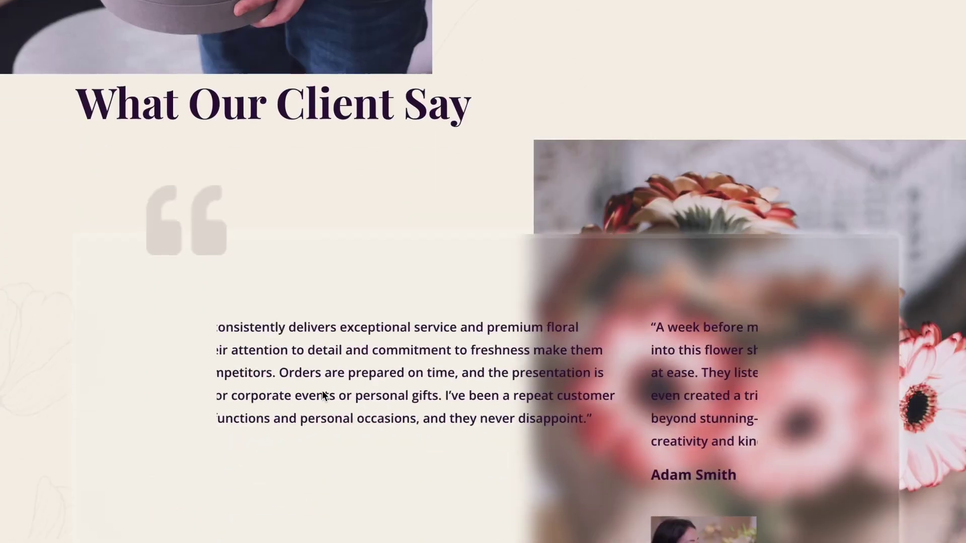
scroll(322, 391, down, 2)
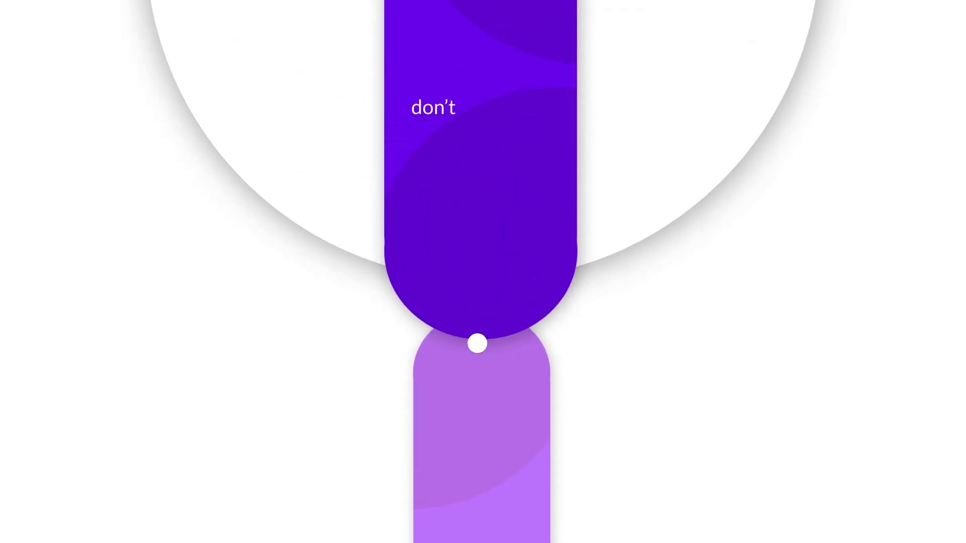